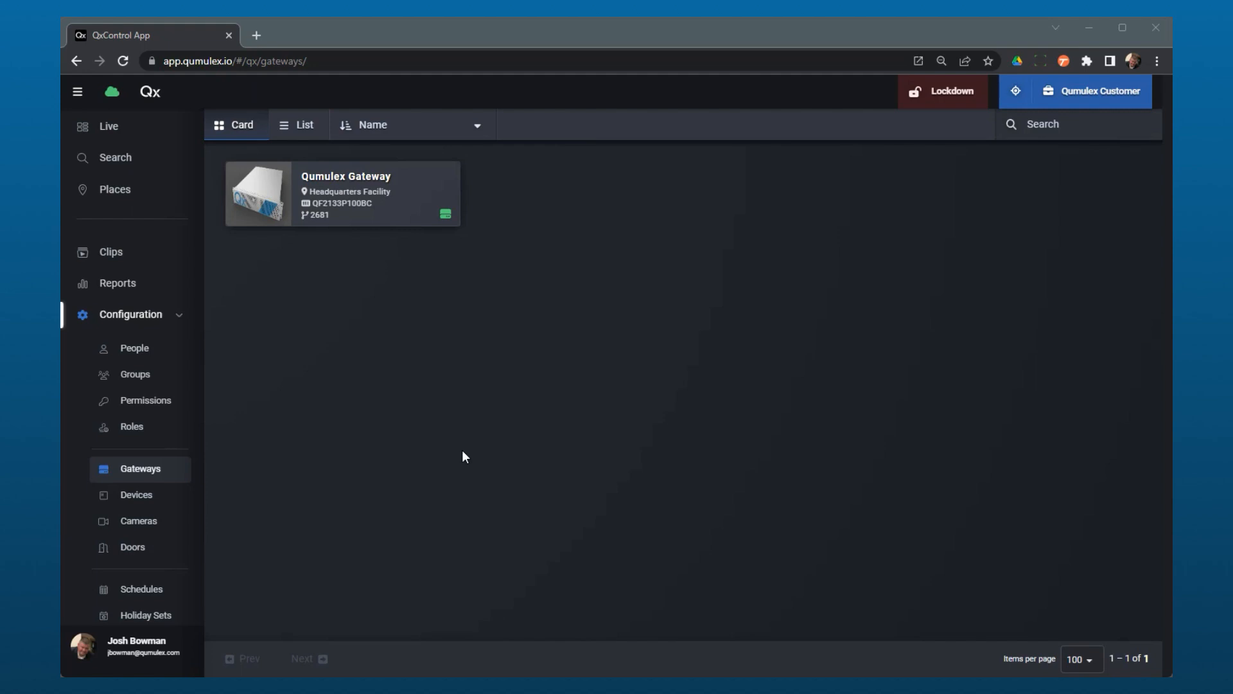
Open the Qumulex Gateway and review its general info and its lists of connected cameras and doors.
left_click(367, 212)
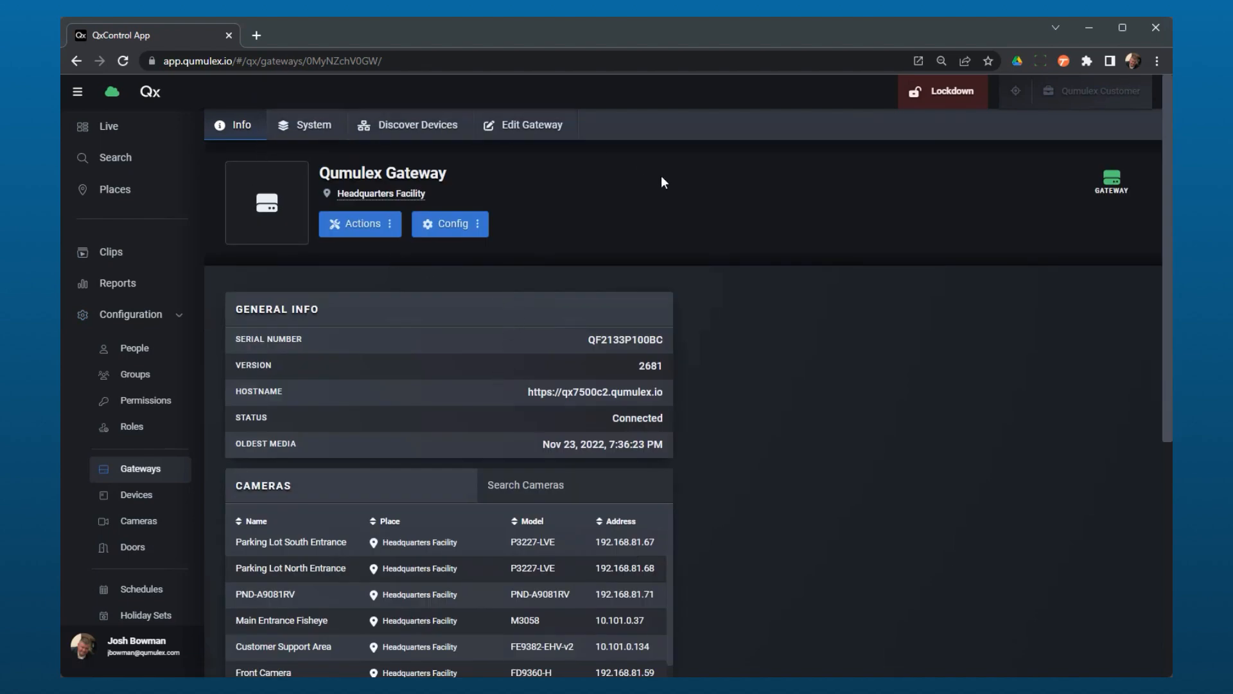
scroll(766, 535, "down", 5)
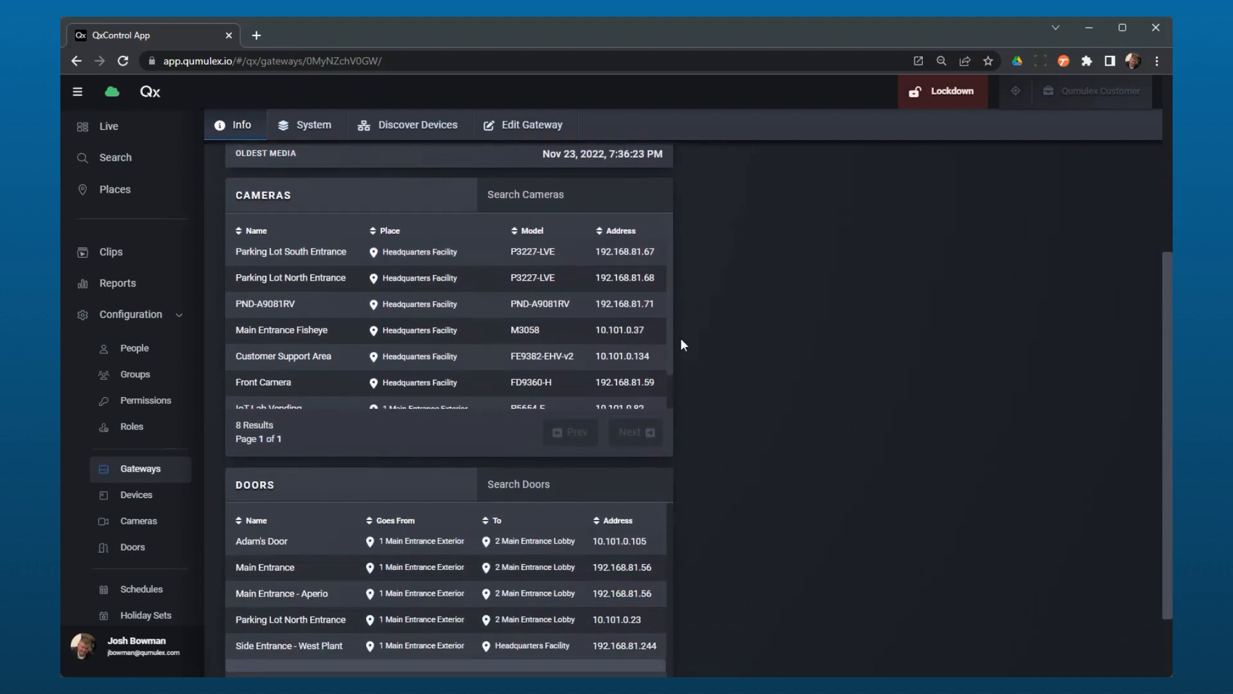
mouse_move(672, 314)
left_mouse_down()
mouse_move(678, 363)
mouse_move(687, 308)
left_mouse_up()
scroll(730, 422, "down", 2)
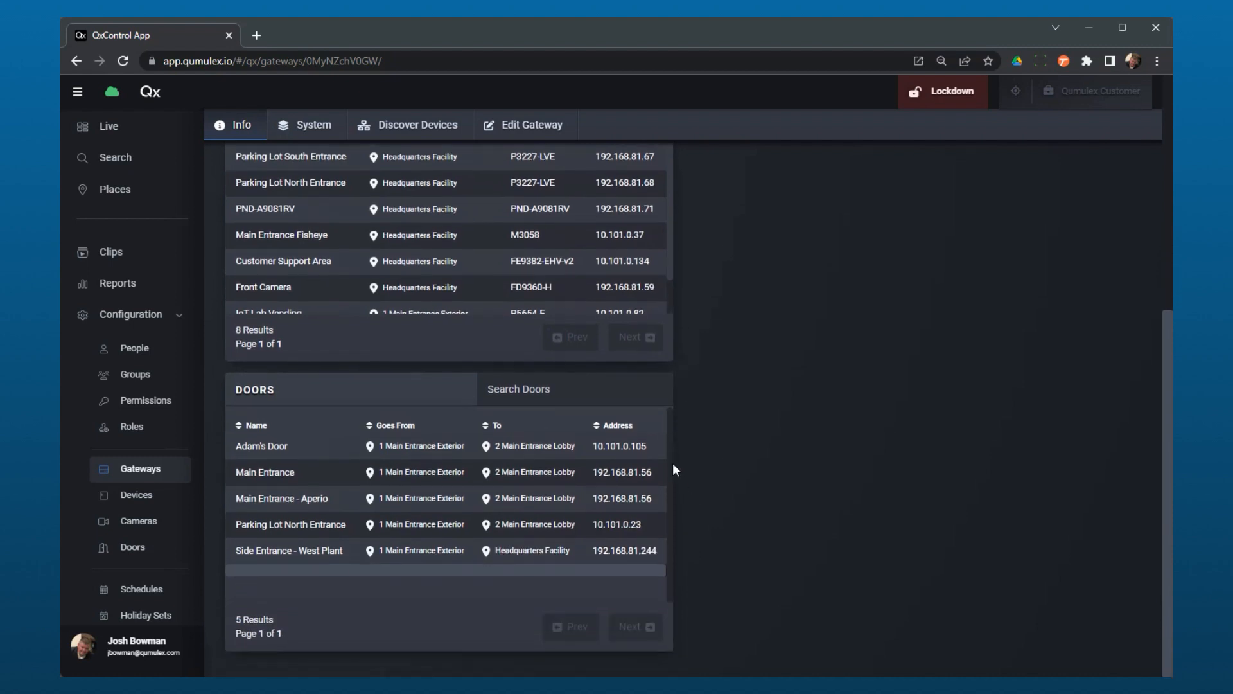
scroll(782, 429, "up", 2)
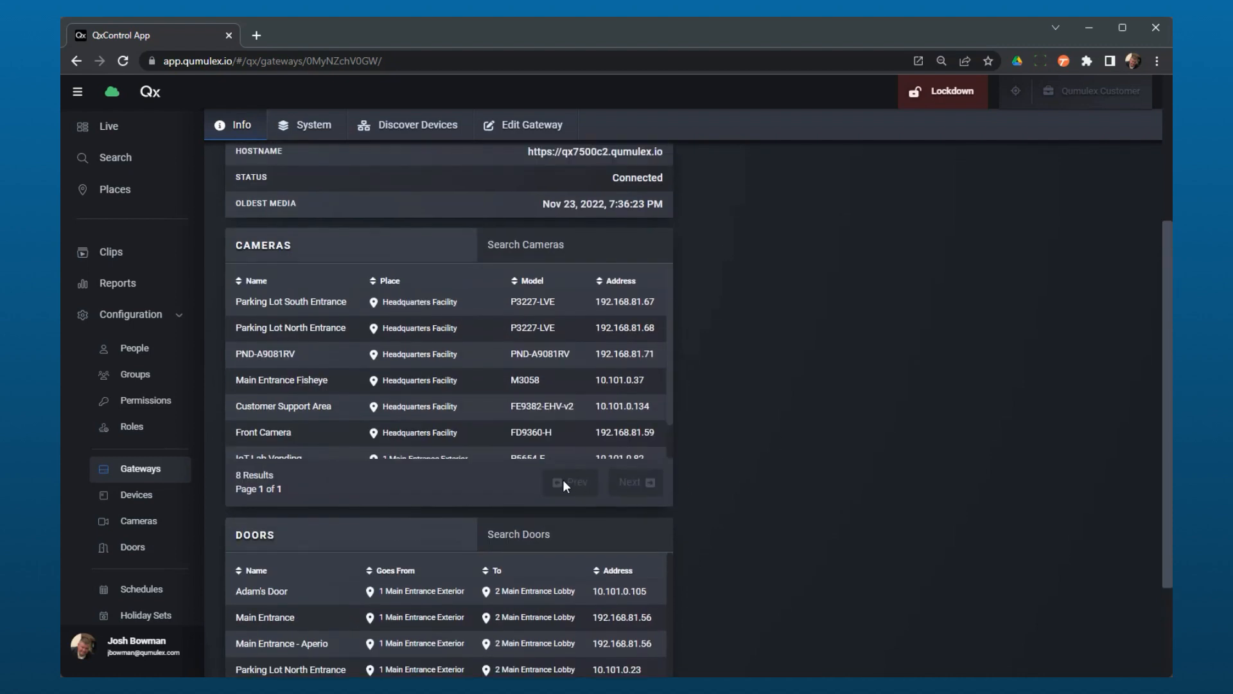
scroll(420, 475, "up", 2)
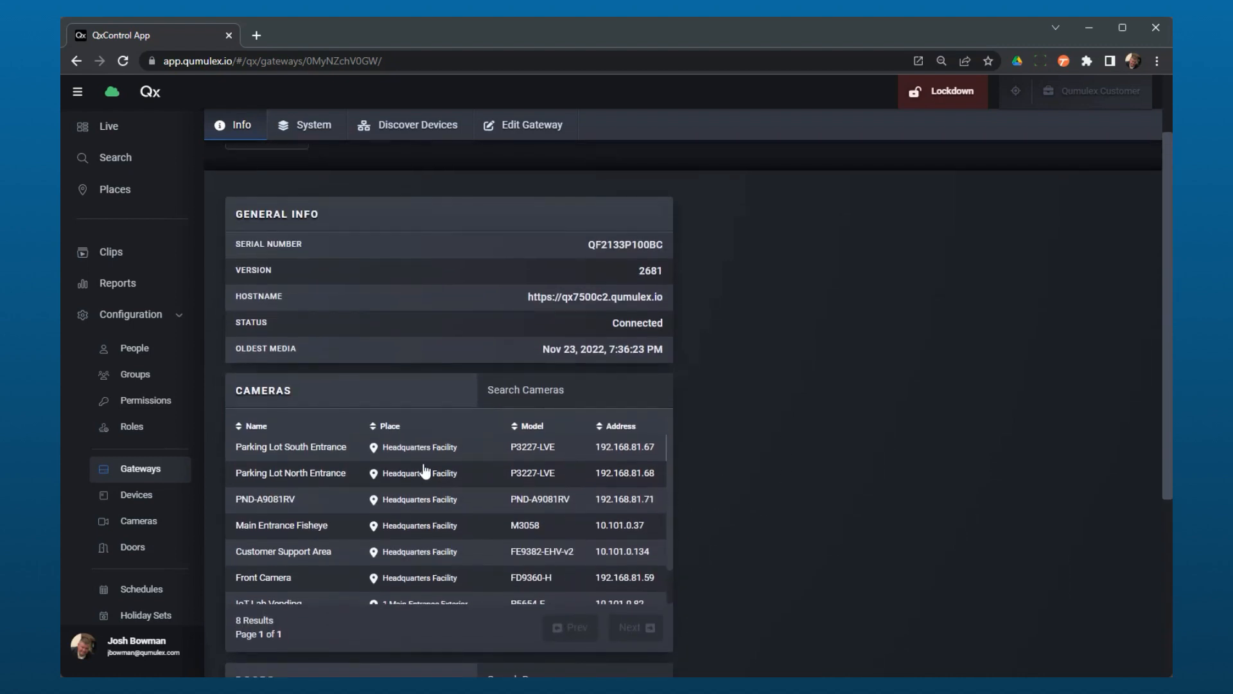
Open the Parking Lot North Entrance camera from the gateway's camera list and look over its info page.
left_click(414, 477)
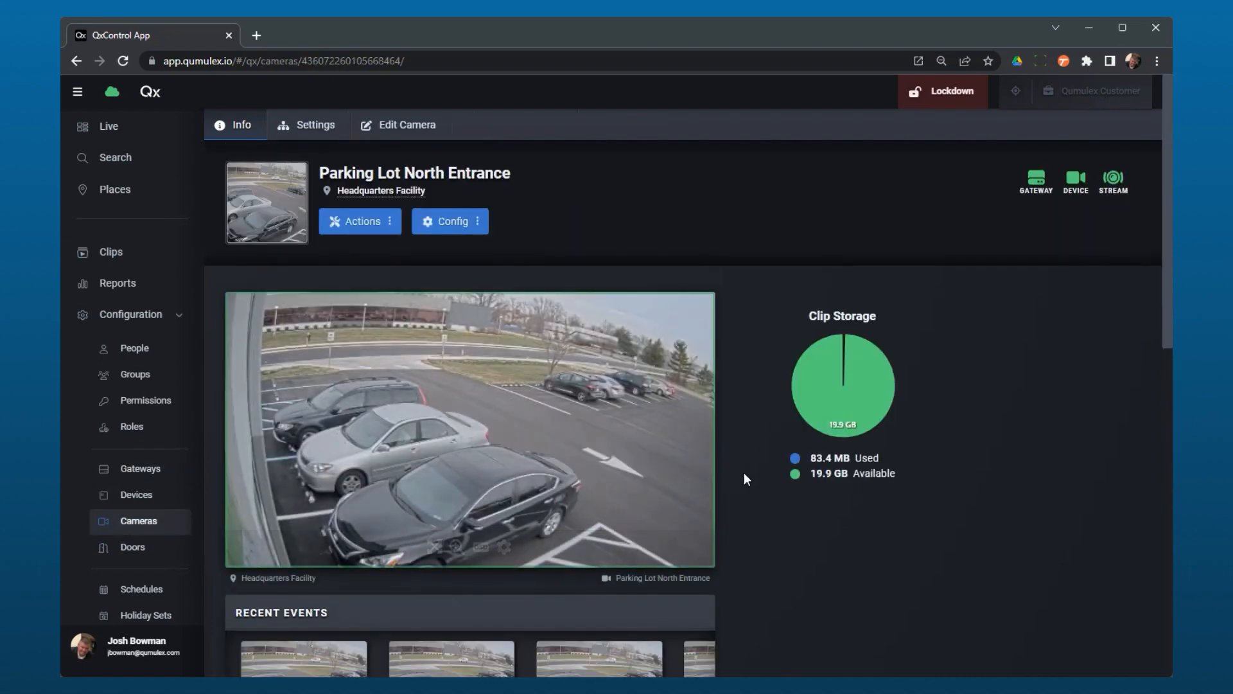
scroll(744, 473, "down", 4)
scroll(744, 481, "up", 4)
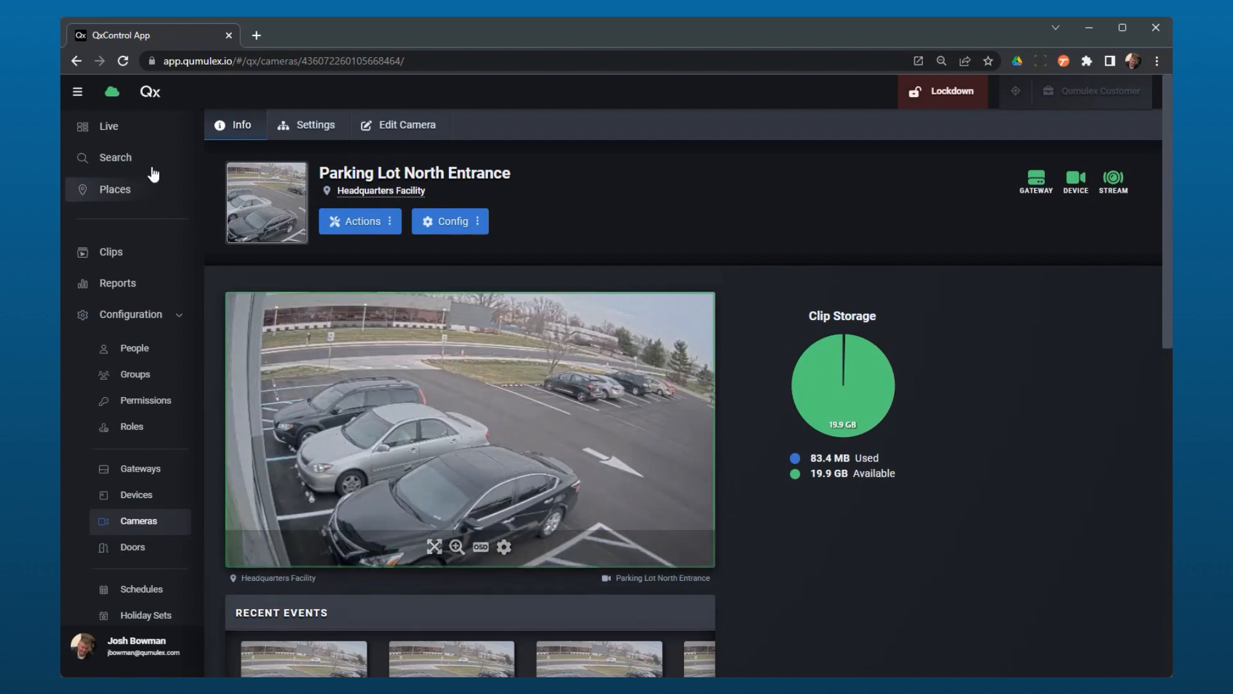
Return to the Qumulex Gateway's info page and look through its full camera and door lists again.
left_click(77, 67)
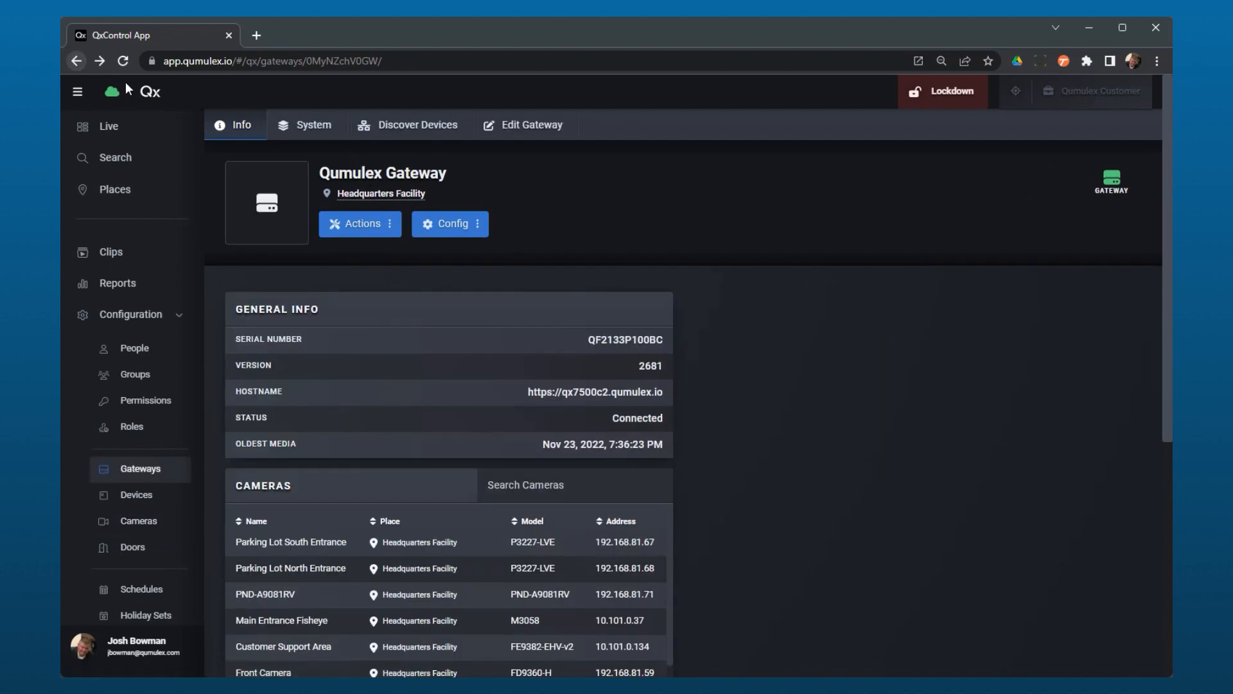
scroll(598, 533, "down", 1)
scroll(713, 546, "down", 6)
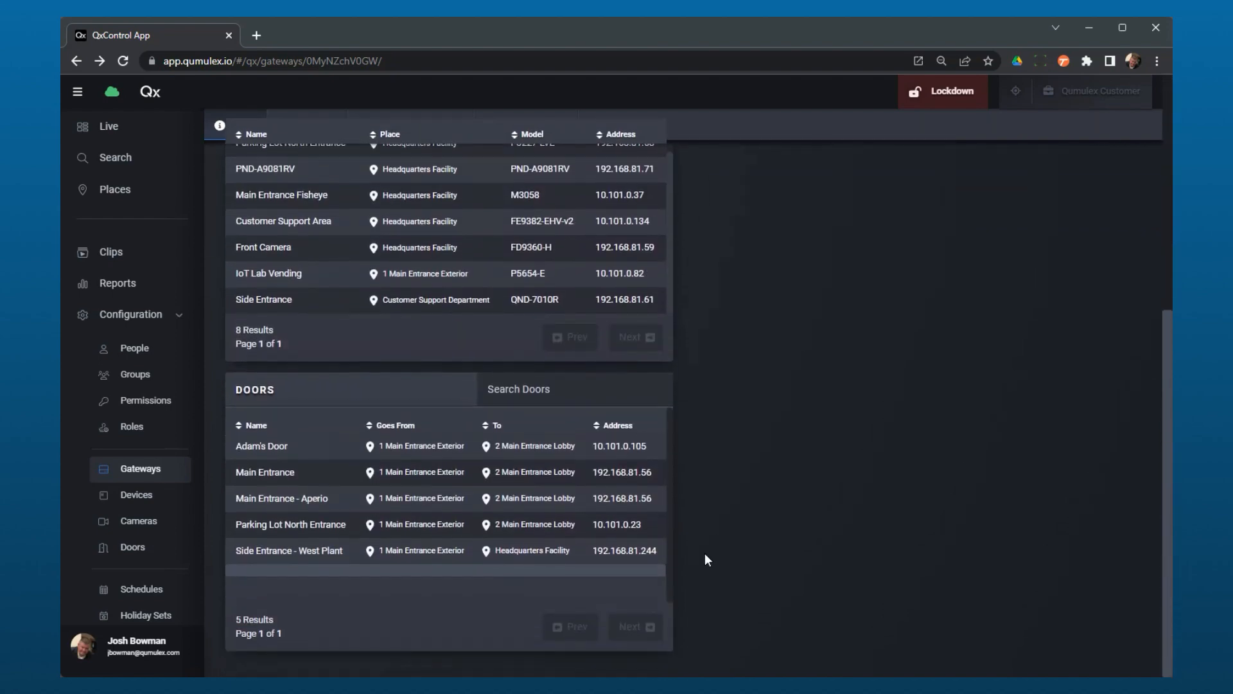
scroll(704, 553, "up", 6)
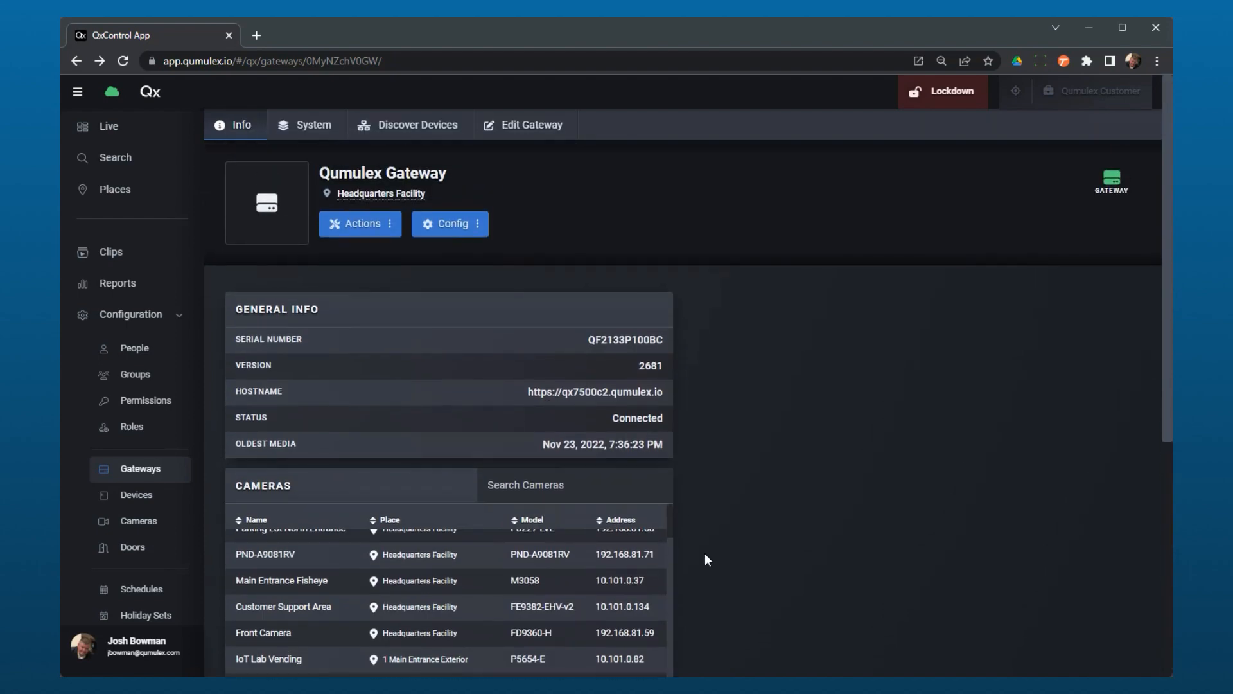
View the gateway's system details and examine the build and version information of its software components.
left_click(321, 125)
scroll(779, 450, "down", 1)
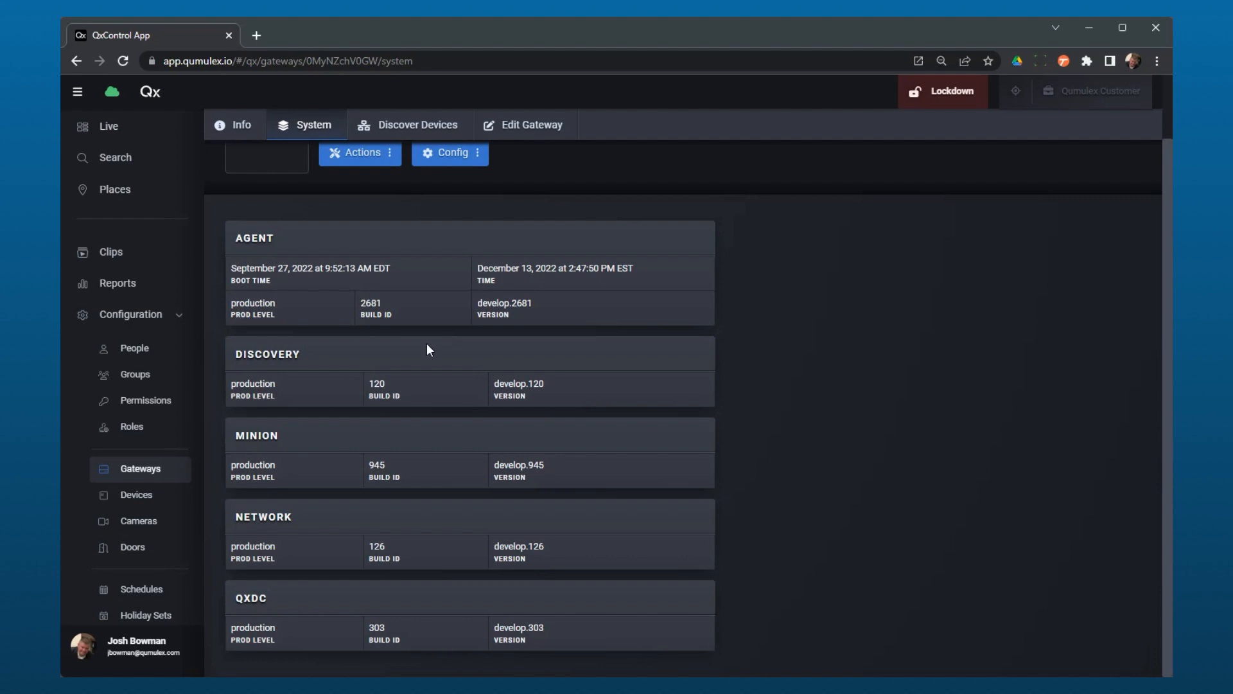
scroll(756, 468, "up", 2)
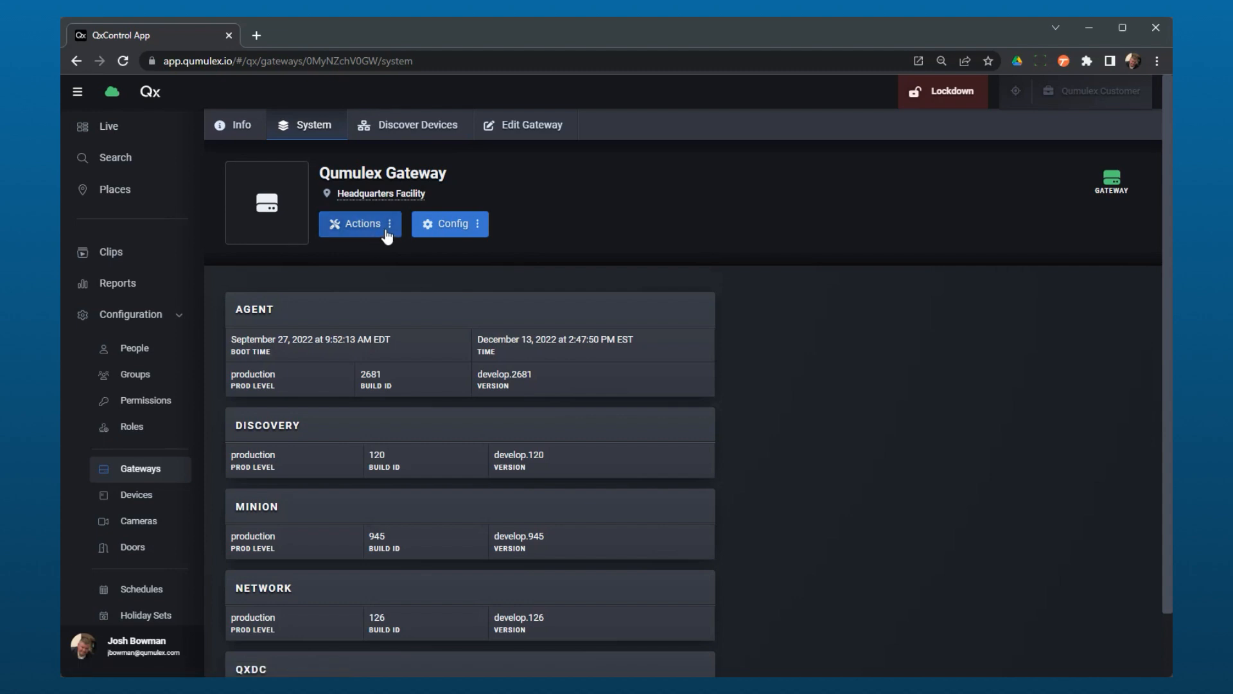
Show the devices discovered by the gateway and check the available device discovery scans without running one.
left_click(416, 130)
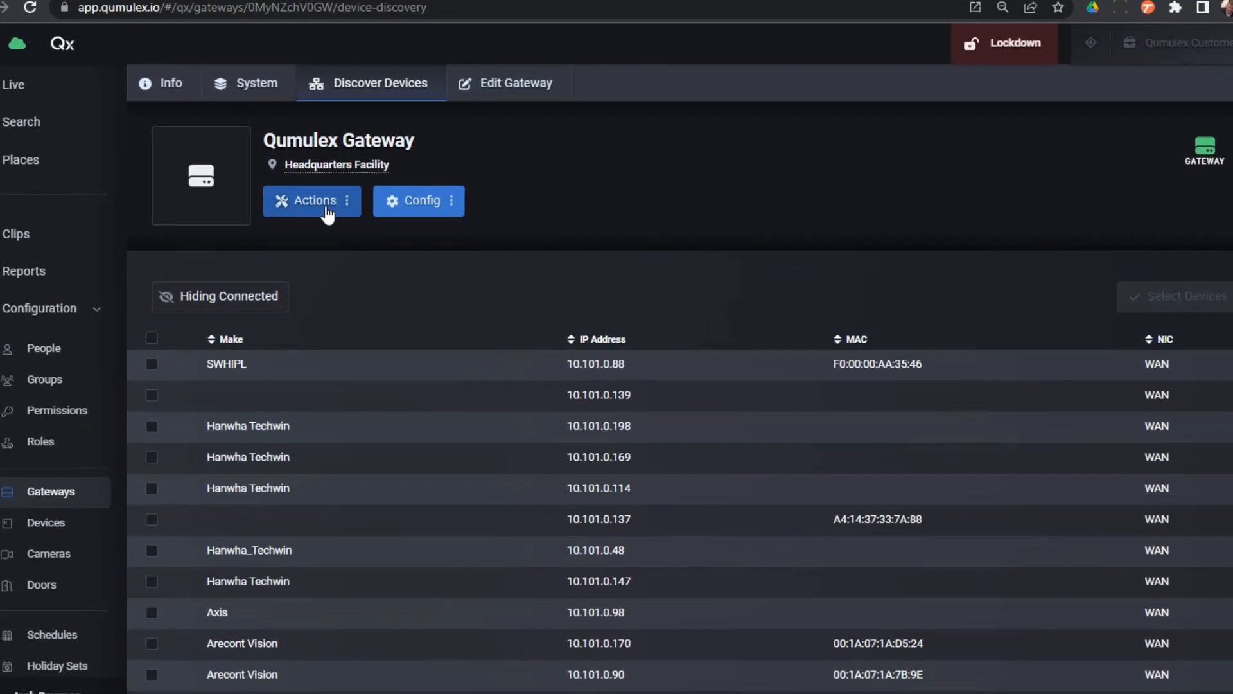
left_click(327, 211)
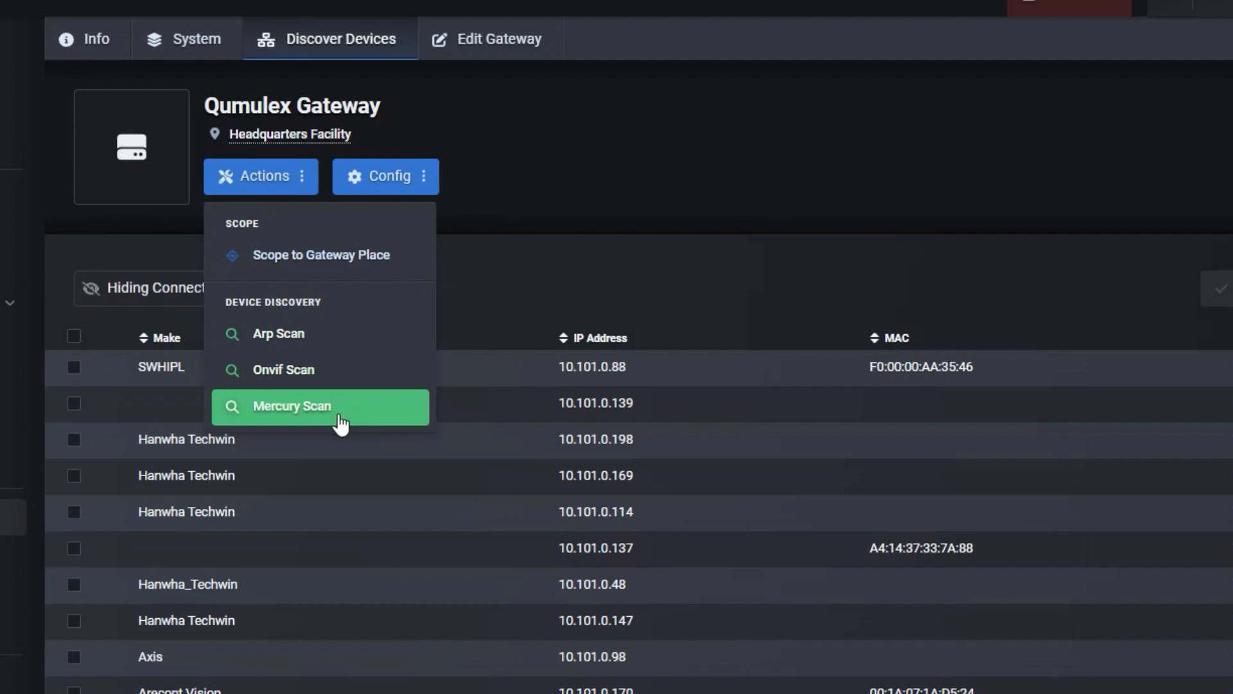
left_click(465, 187)
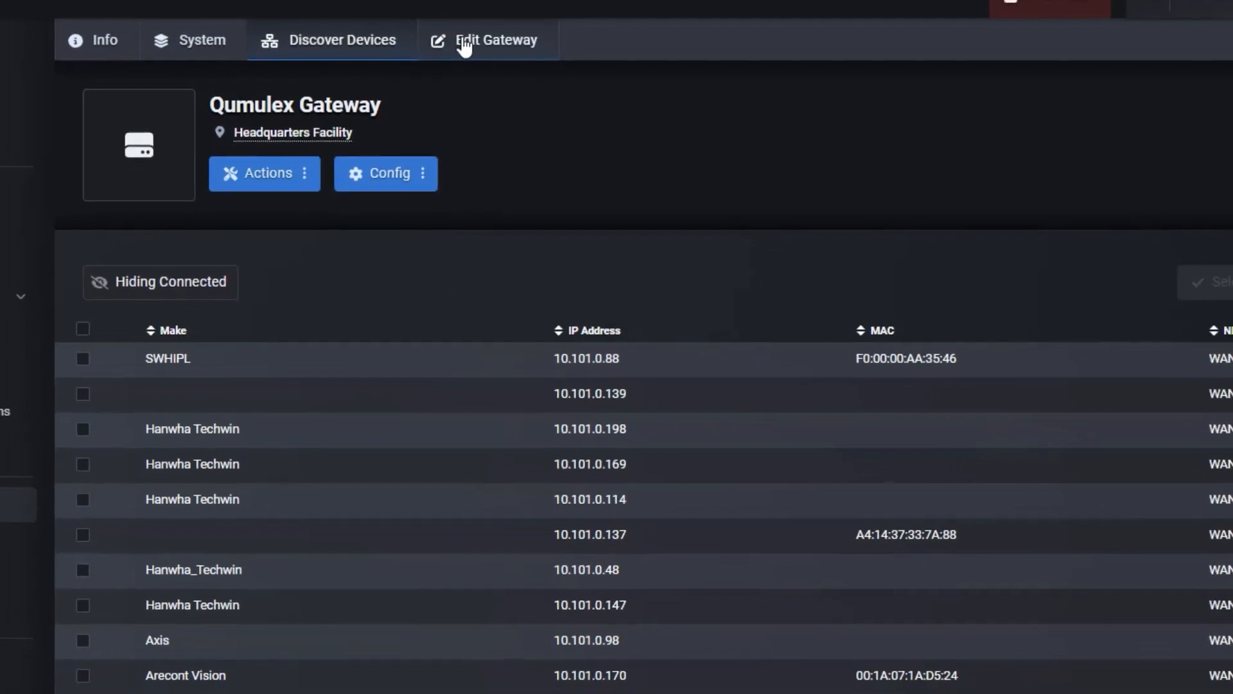
Open the gateway for editing and inspect its name field and the places it can be assigned to, leaving both unchanged.
left_click(464, 44)
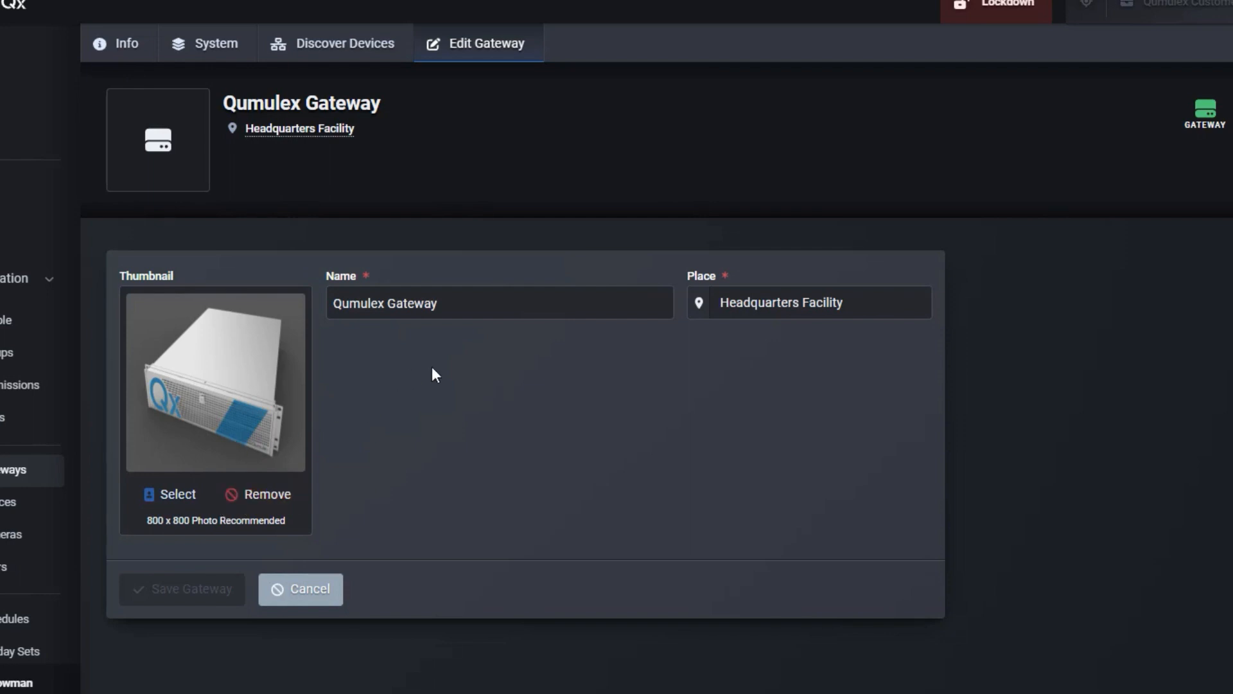
left_click(470, 302)
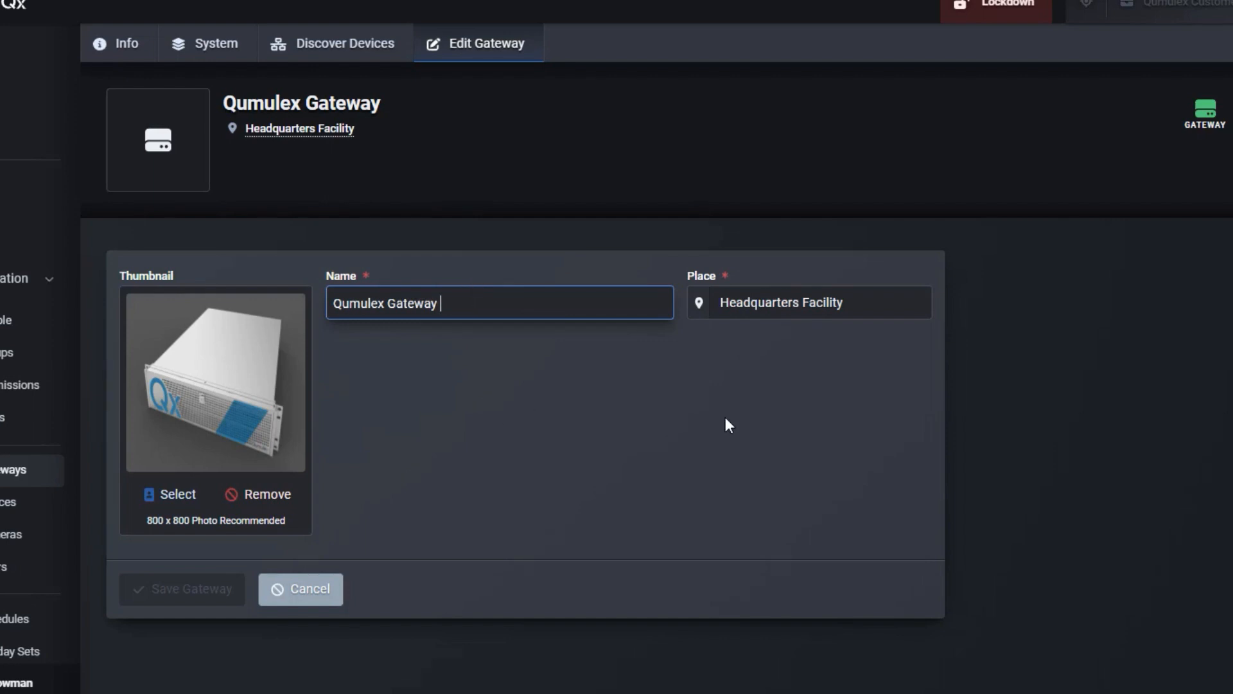
left_click(751, 448)
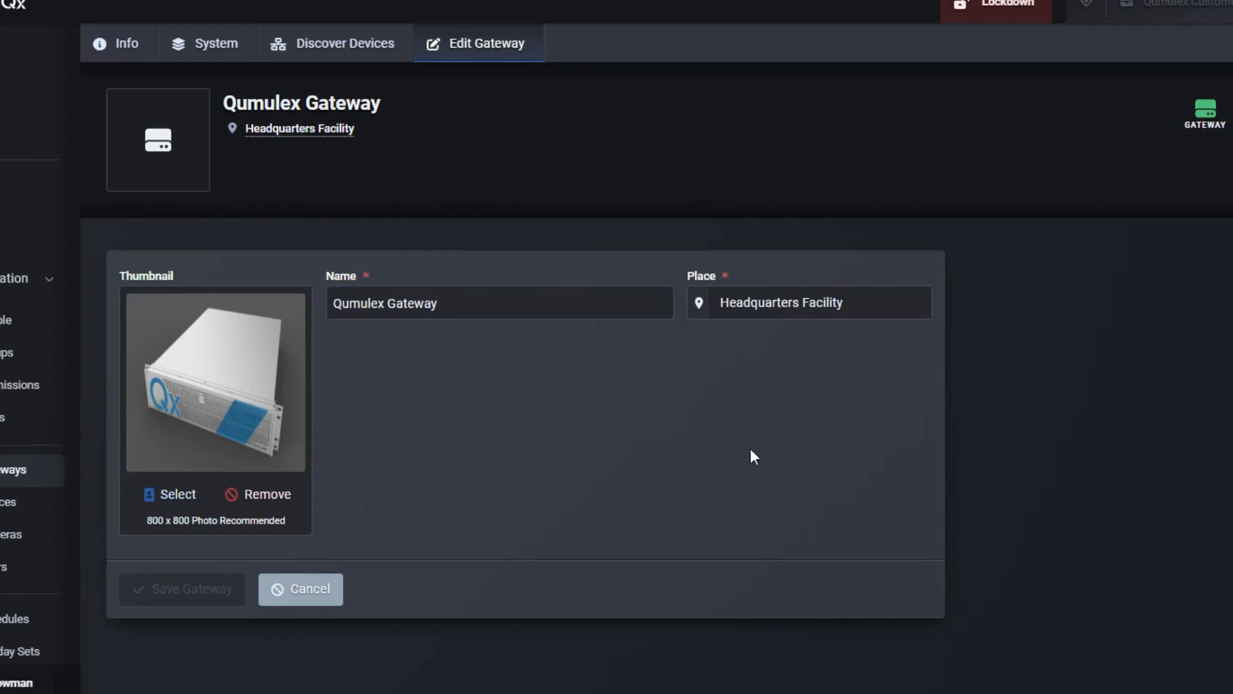
left_click(817, 305)
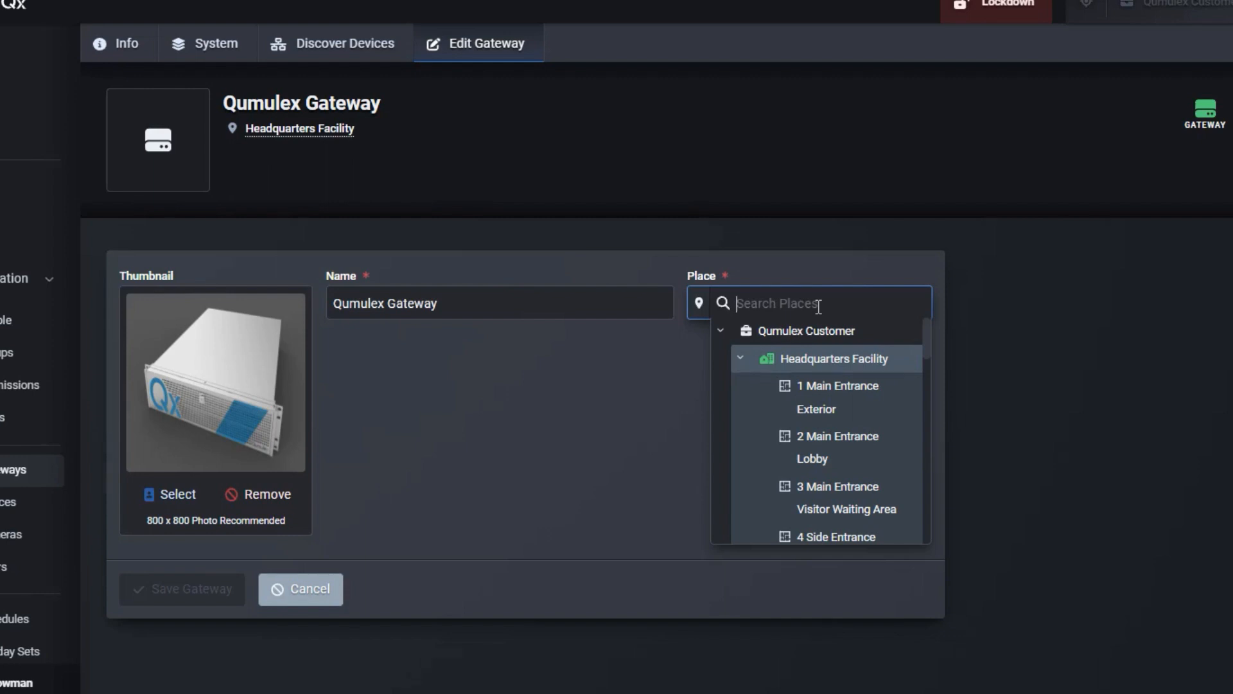
left_click(520, 426)
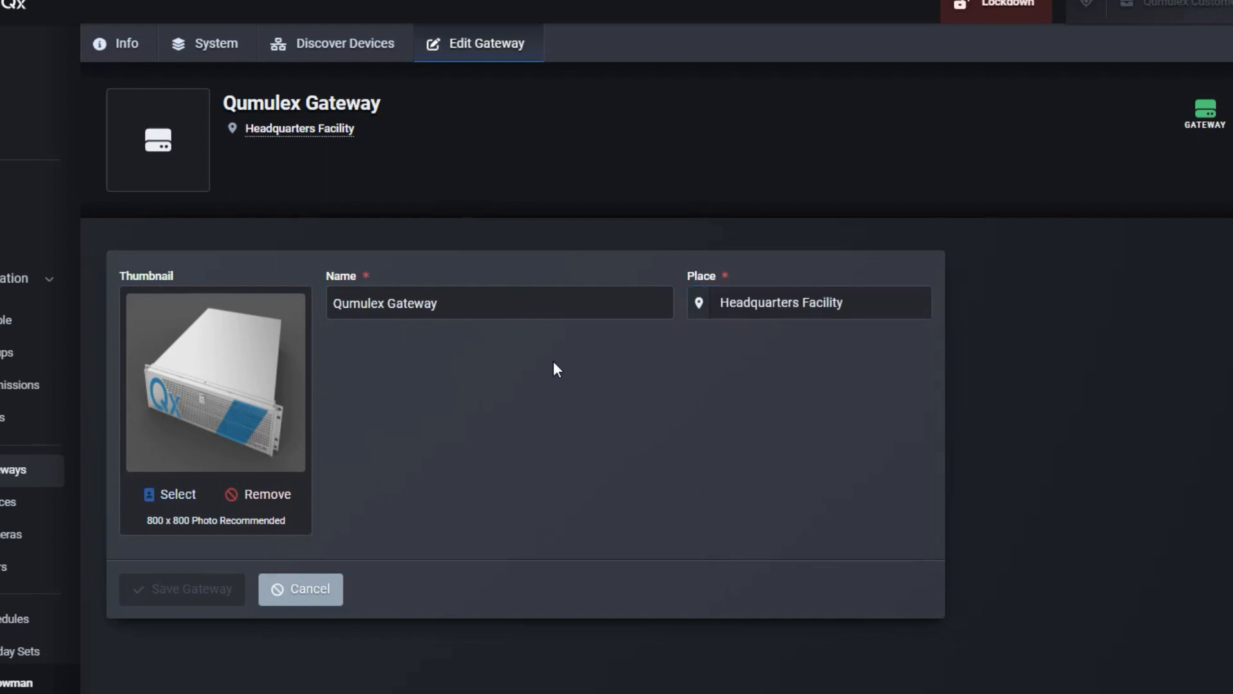
Return to the gateway's info page, check its available actions, and open the gateway's own configuration webpage.
left_click(139, 56)
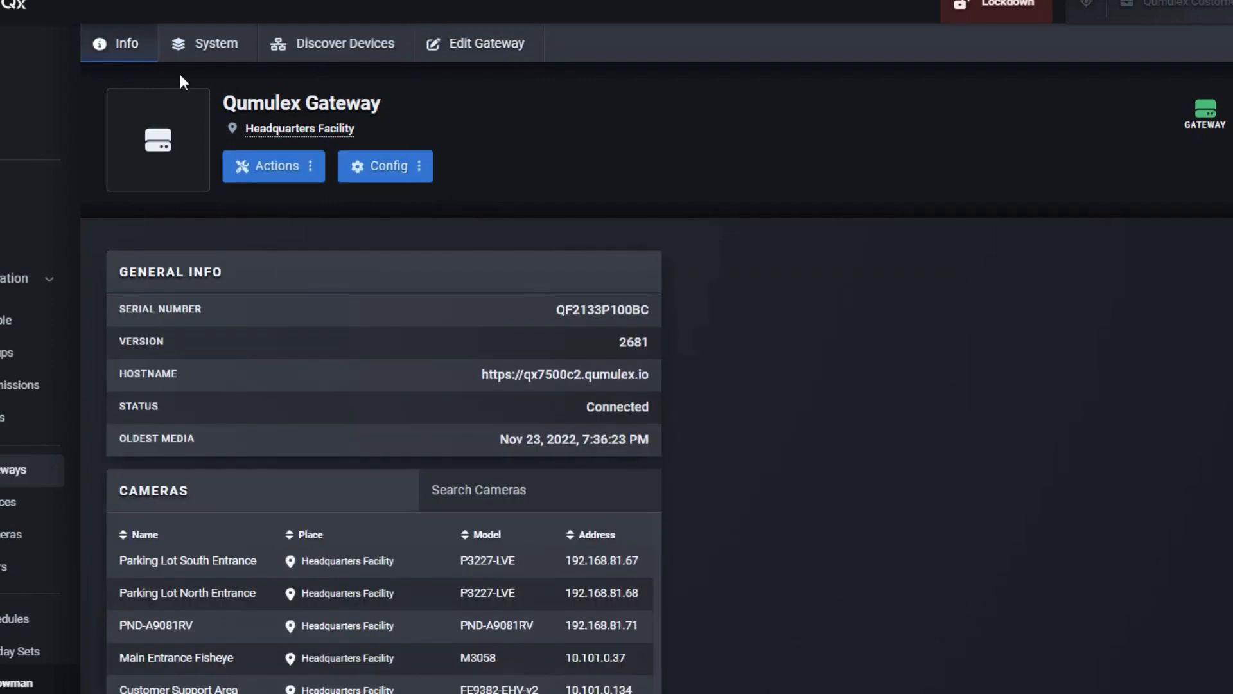
left_click(287, 180)
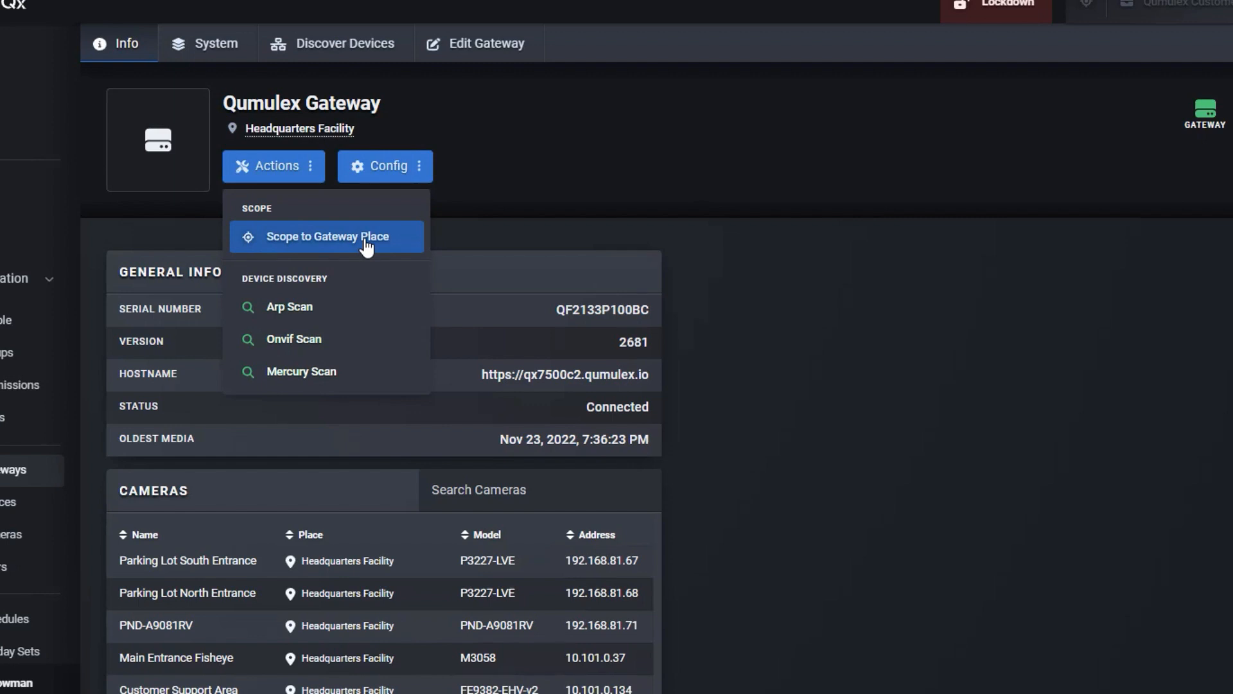
left_click(416, 168)
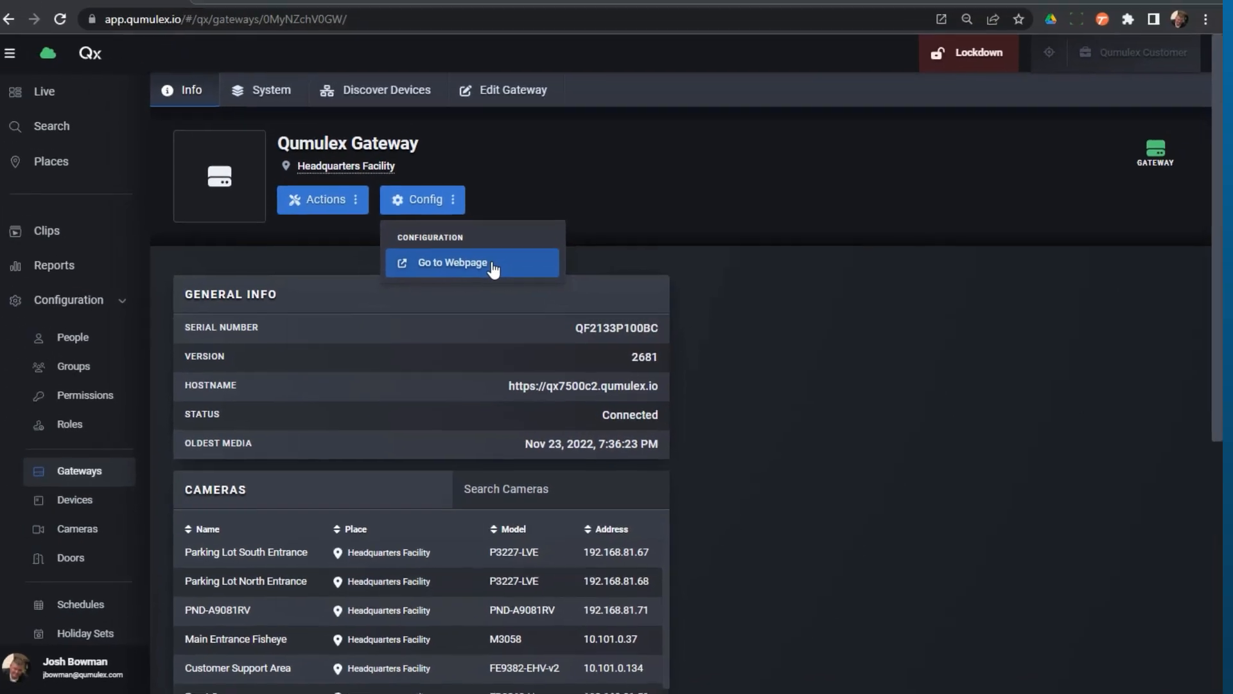
left_click(463, 241)
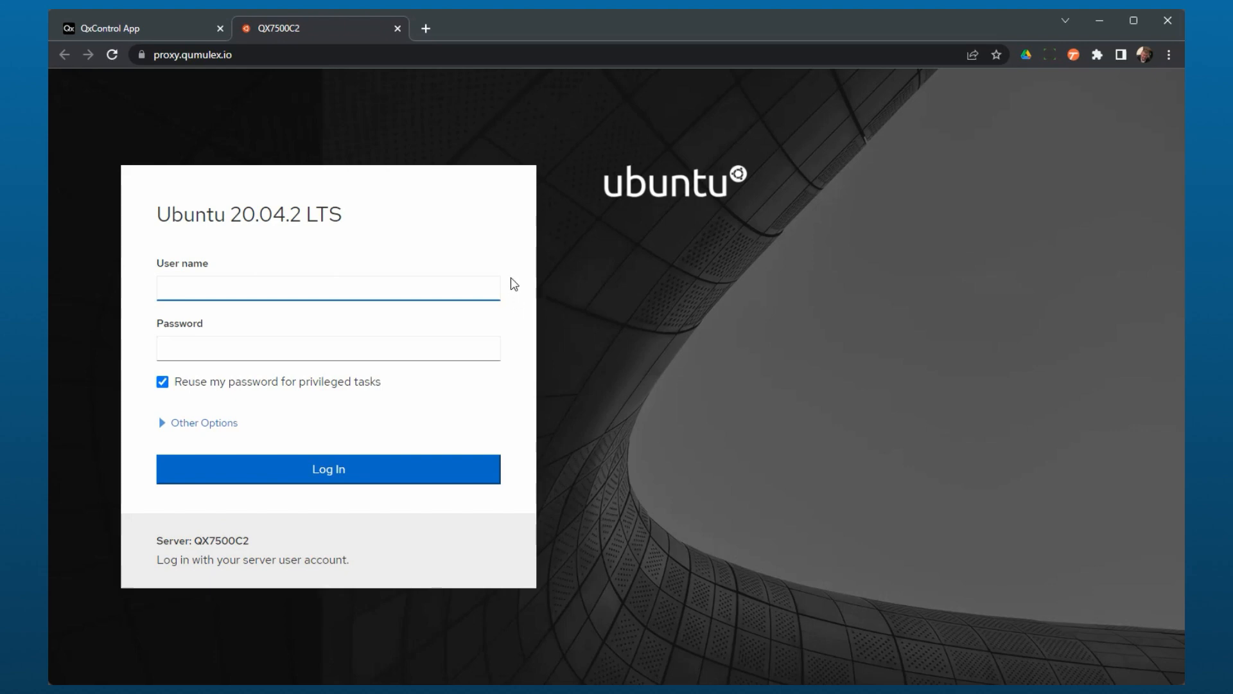
Switch back to the QxControl App and review the gateway's general info and camera list.
left_click(94, 37)
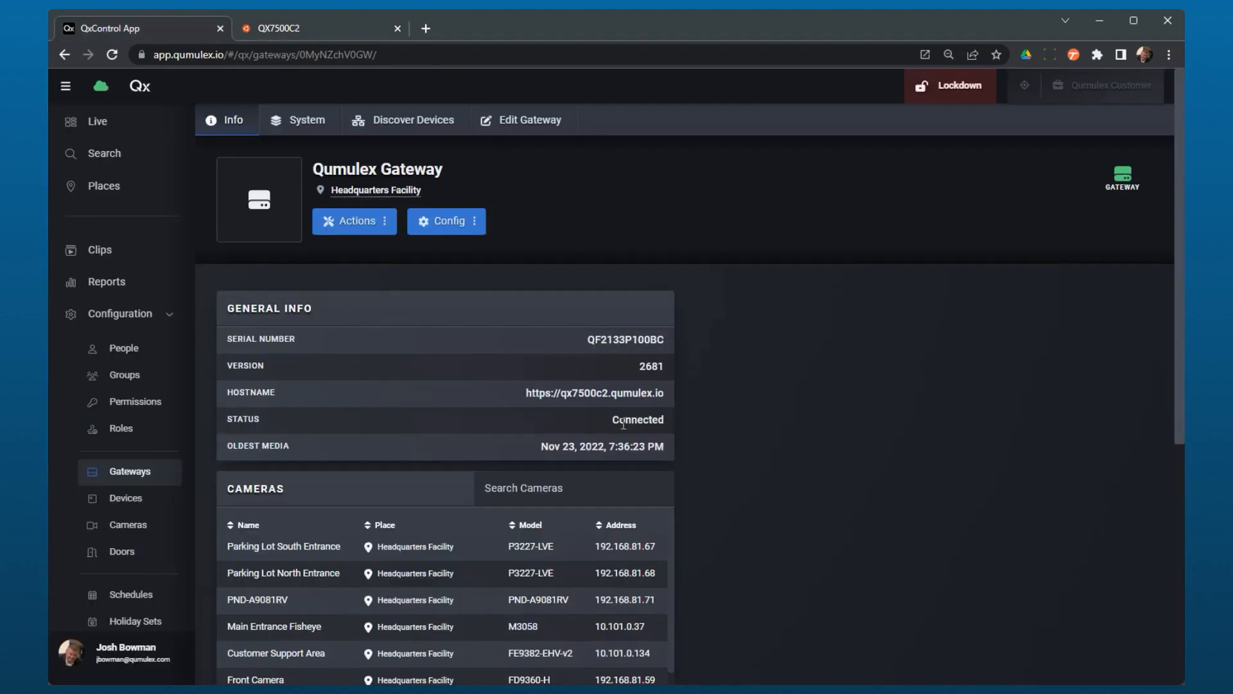
scroll(623, 424, "down", 5)
scroll(623, 424, "up", 4)
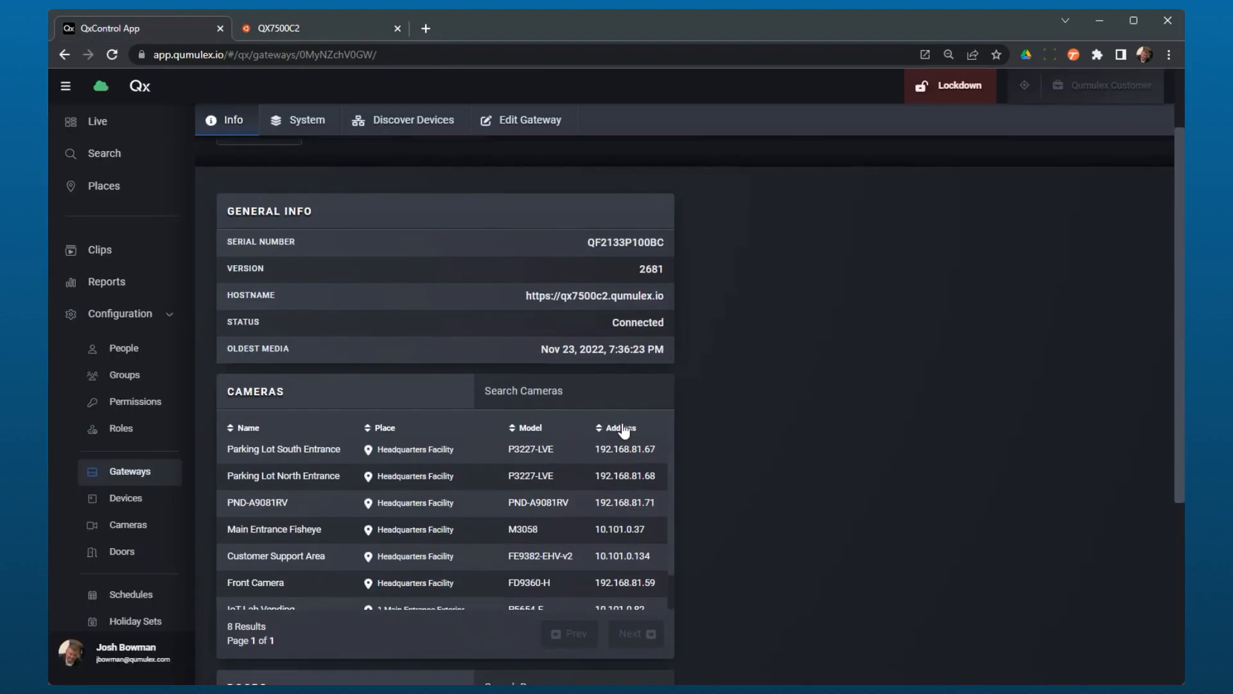